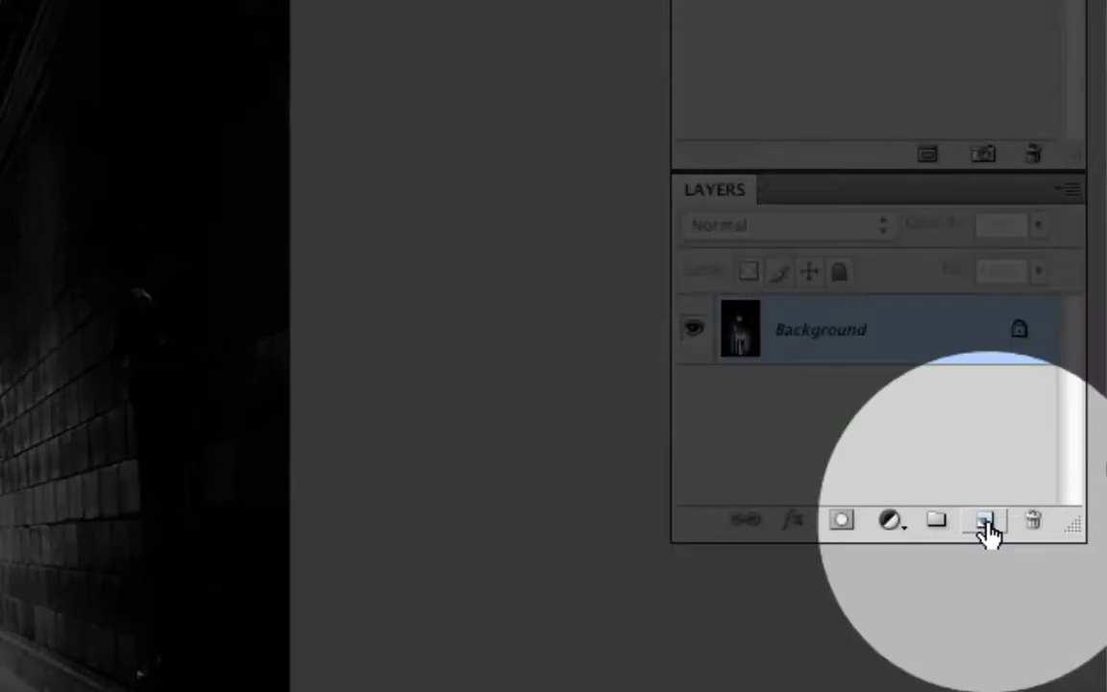
# Create a new layer above the Background and accept yellow-green #cedb41 as the foreground colour
pyautogui.click(986, 524)
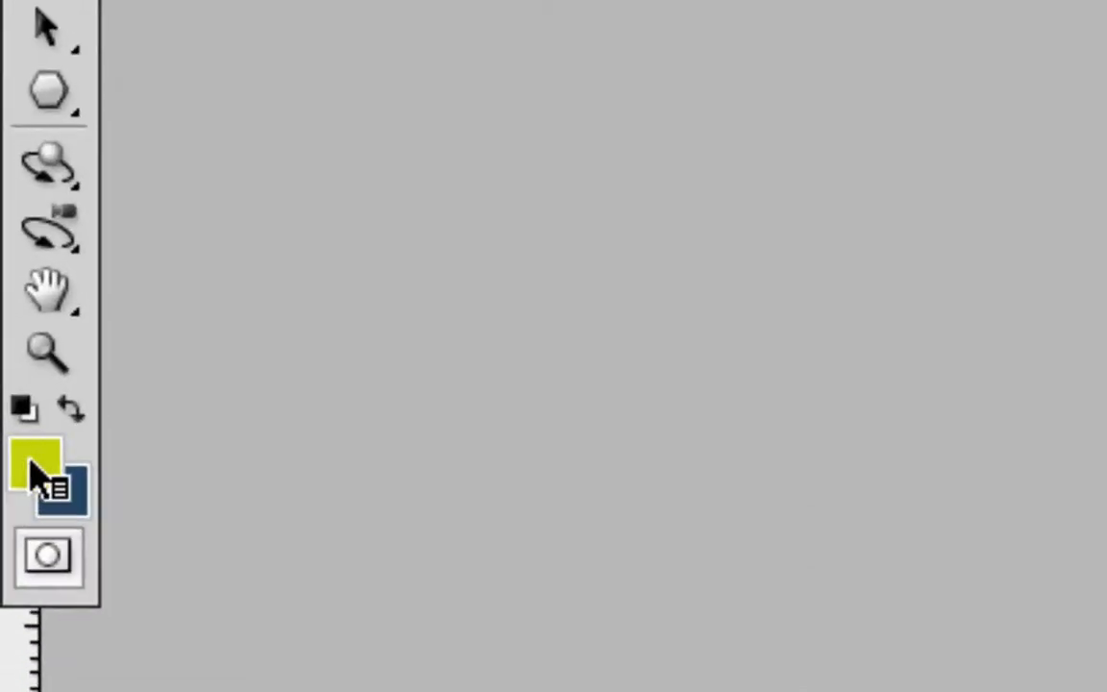
pyautogui.click(32, 473)
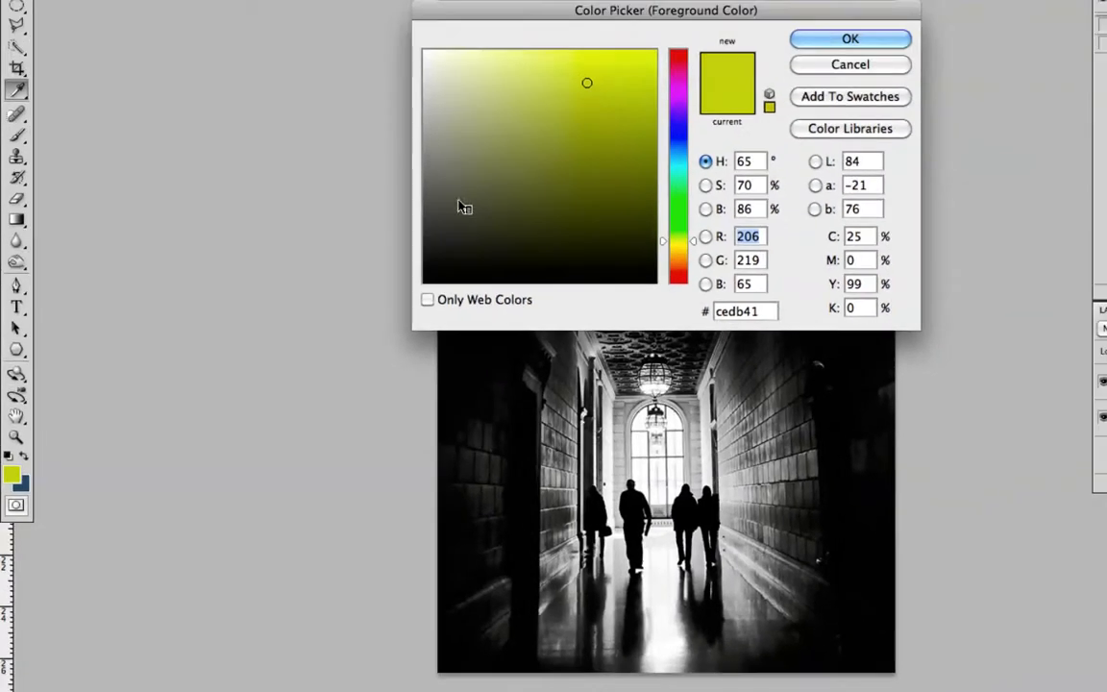
pyautogui.click(835, 38)
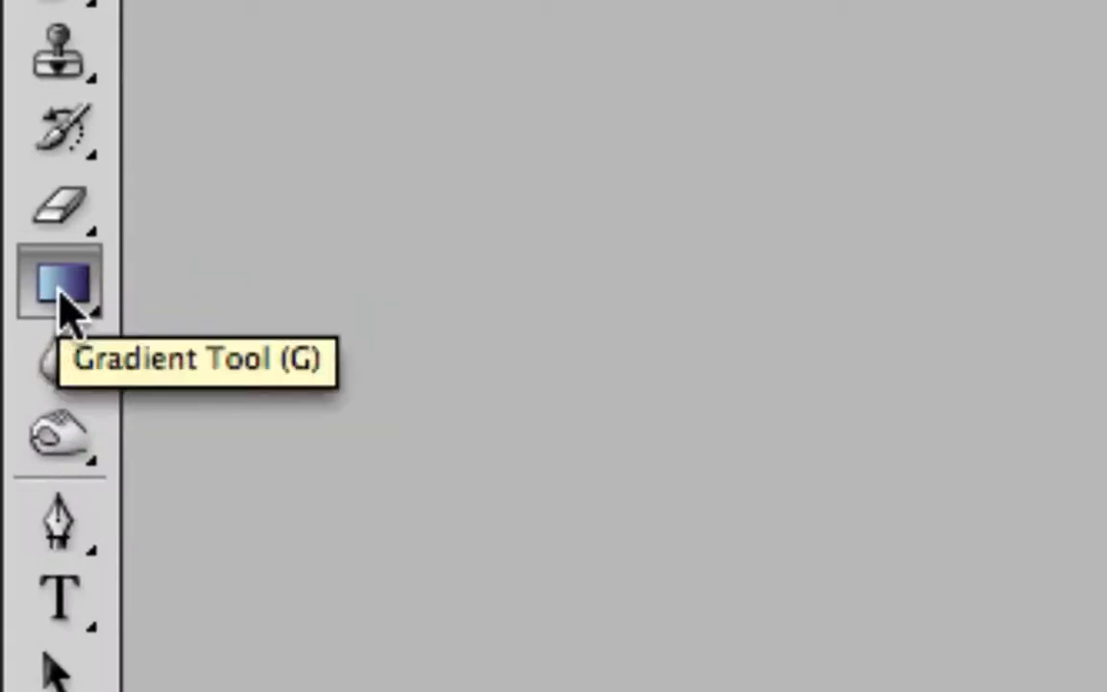
# Activate the Gradient tool and choose the foreground-to-background gradient preset running from yellow-green to dark blue
pyautogui.moveTo(61, 296)
pyautogui.mouseDown()
pyautogui.moveTo(247, 324)
pyautogui.moveTo(223, 351)
pyautogui.moveTo(81, 292)
pyautogui.moveTo(247, 320)
pyautogui.moveTo(252, 332)
pyautogui.moveTo(278, 281)
pyautogui.mouseUp()
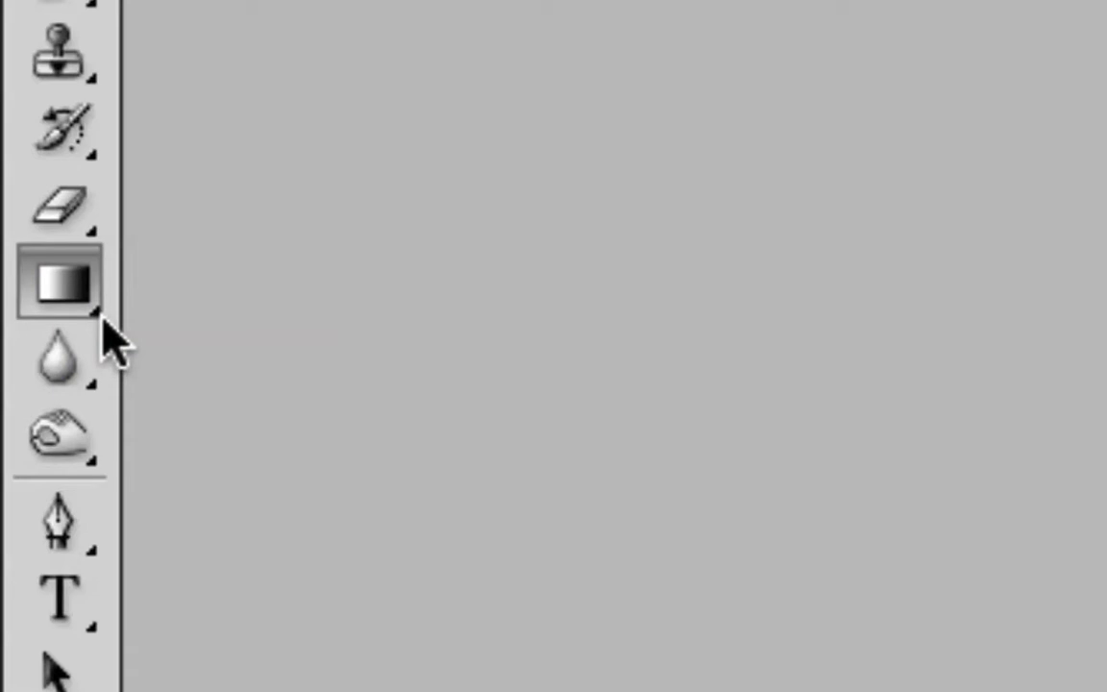
pyautogui.moveTo(96, 304)
pyautogui.mouseDown()
pyautogui.moveTo(89, 297)
pyautogui.moveTo(226, 309)
pyautogui.moveTo(187, 274)
pyautogui.moveTo(60, 280)
pyautogui.mouseUp()
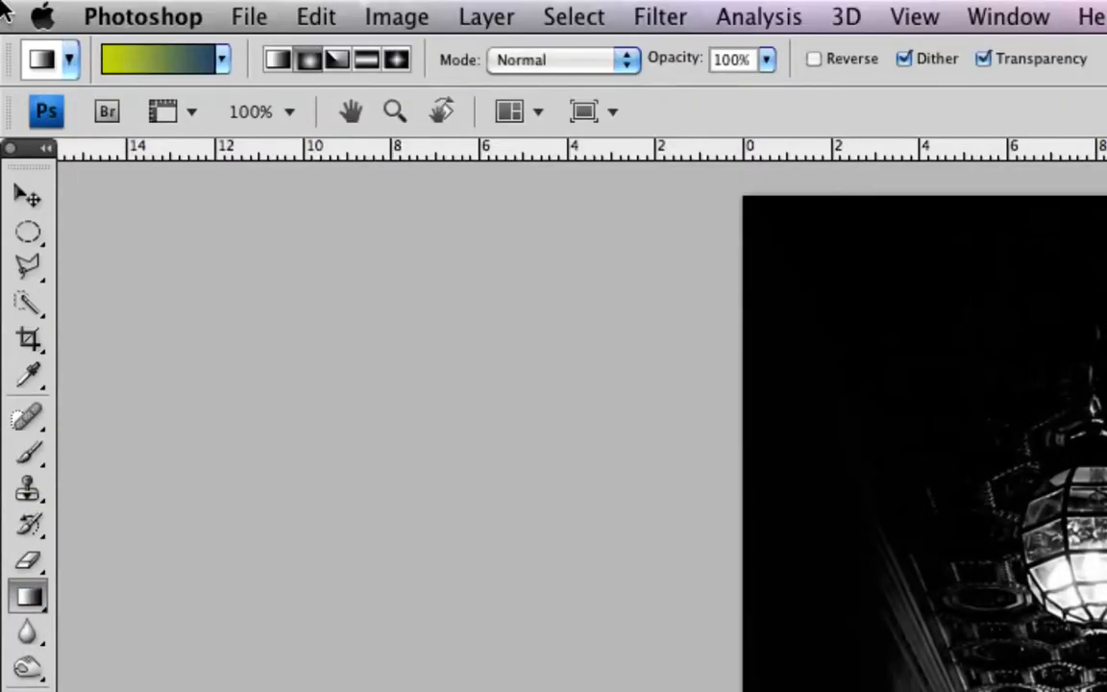
pyautogui.click(9, 25)
pyautogui.click(2, 6)
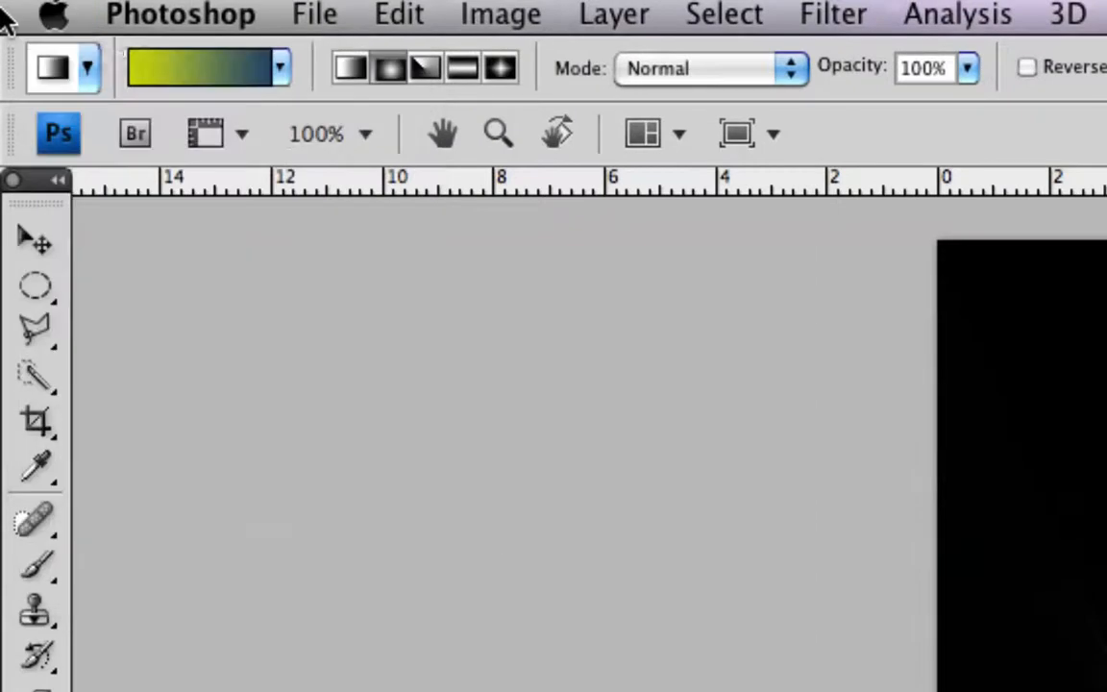
pyautogui.click(279, 69)
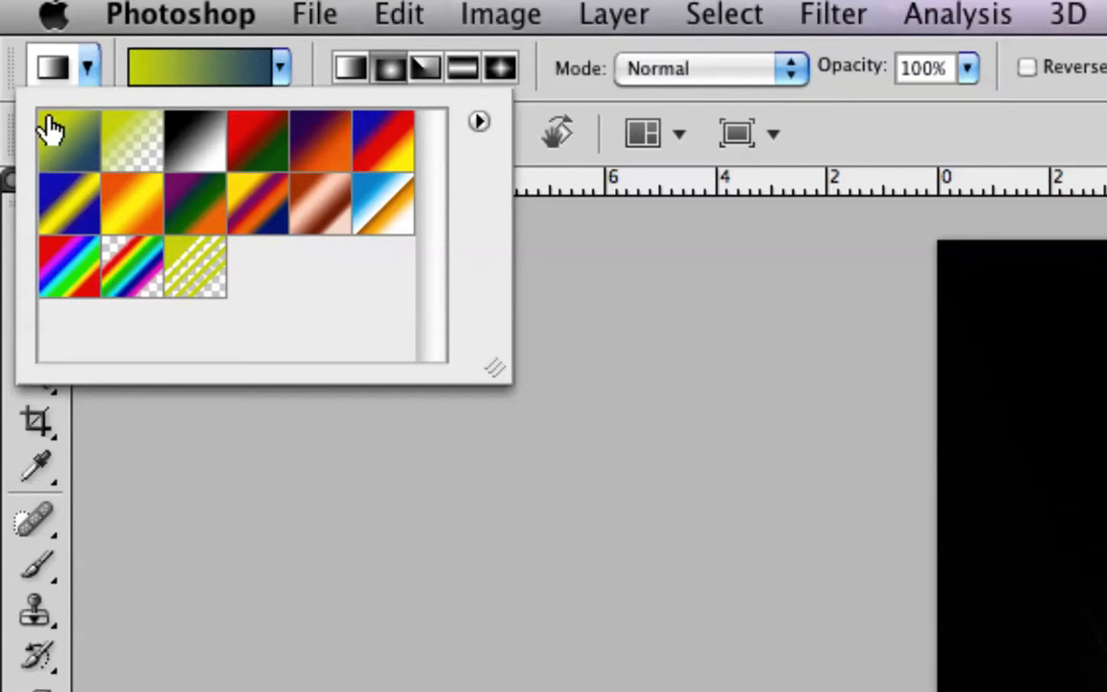
pyautogui.click(67, 154)
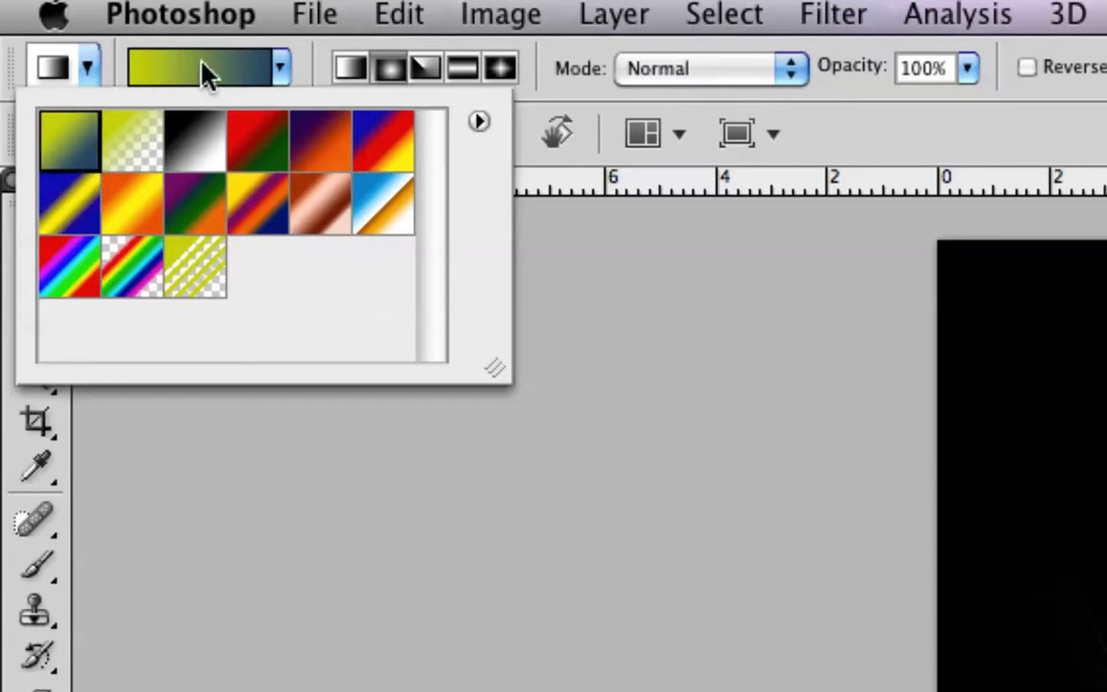
pyautogui.click(281, 71)
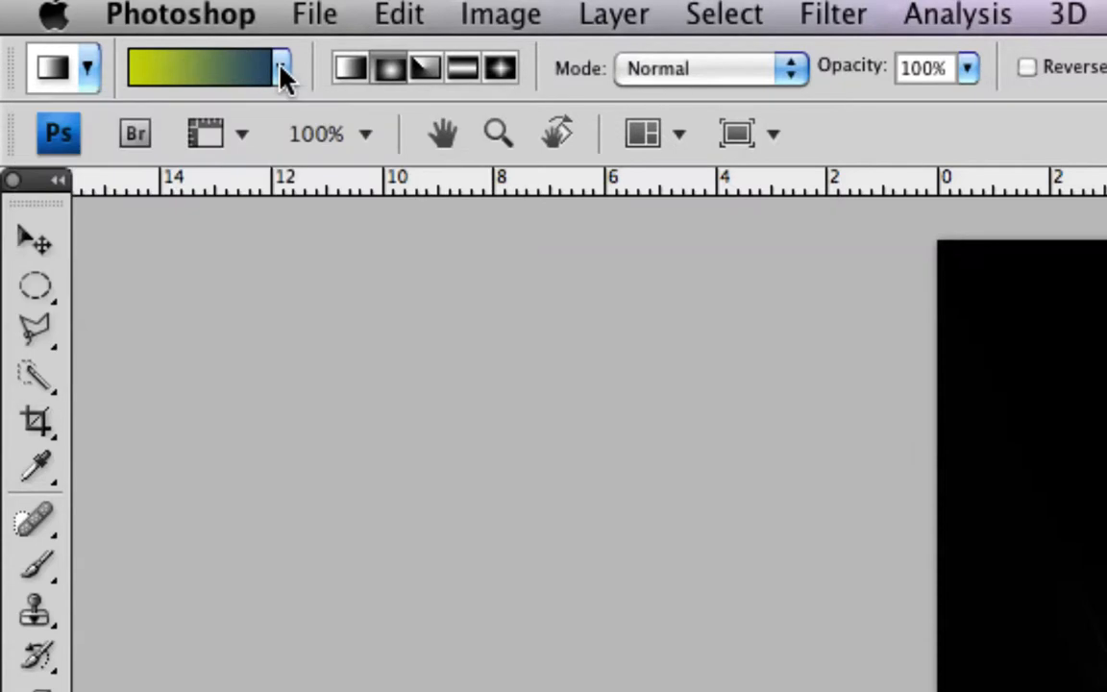
# Try a linear gradient running down the image on the new layer, and undo it
pyautogui.click(351, 68)
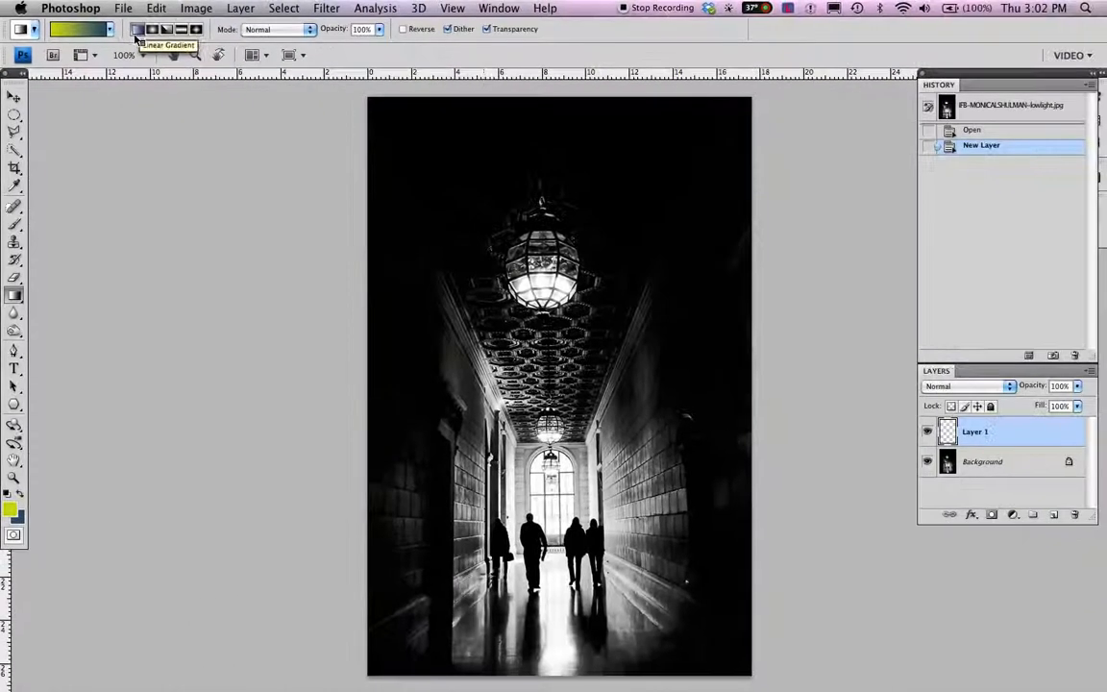
pyautogui.moveTo(637, 194); pyautogui.dragTo(637, 528)
pyautogui.moveTo(535, 452); pyautogui.dragTo(532, 543)
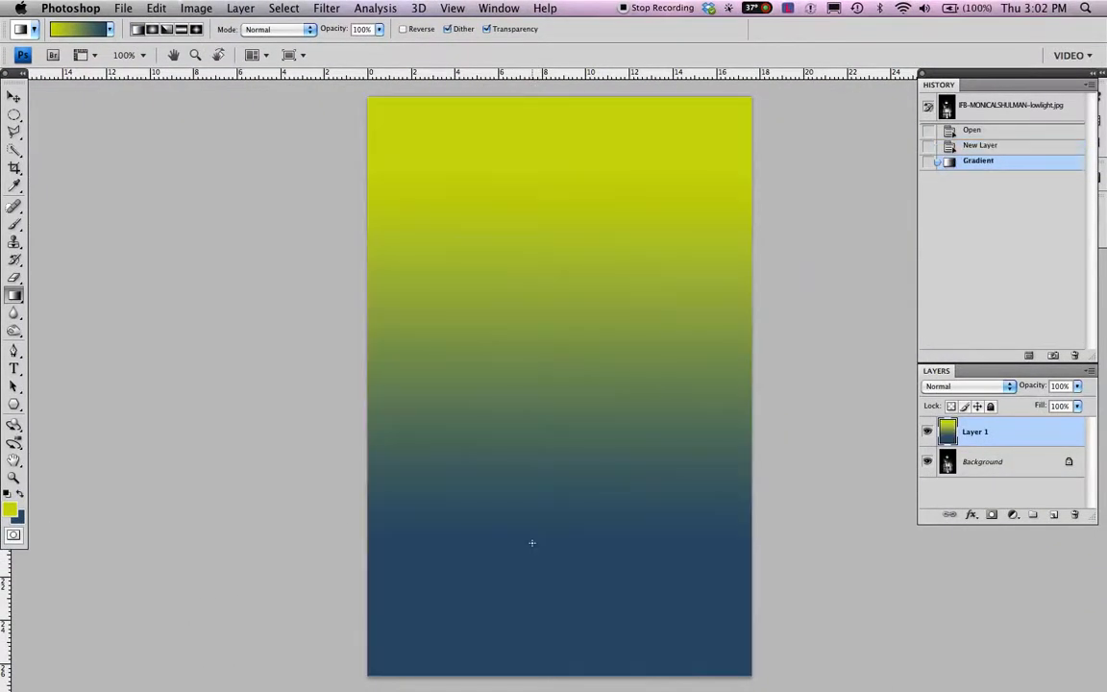
pyautogui.press('super+z')
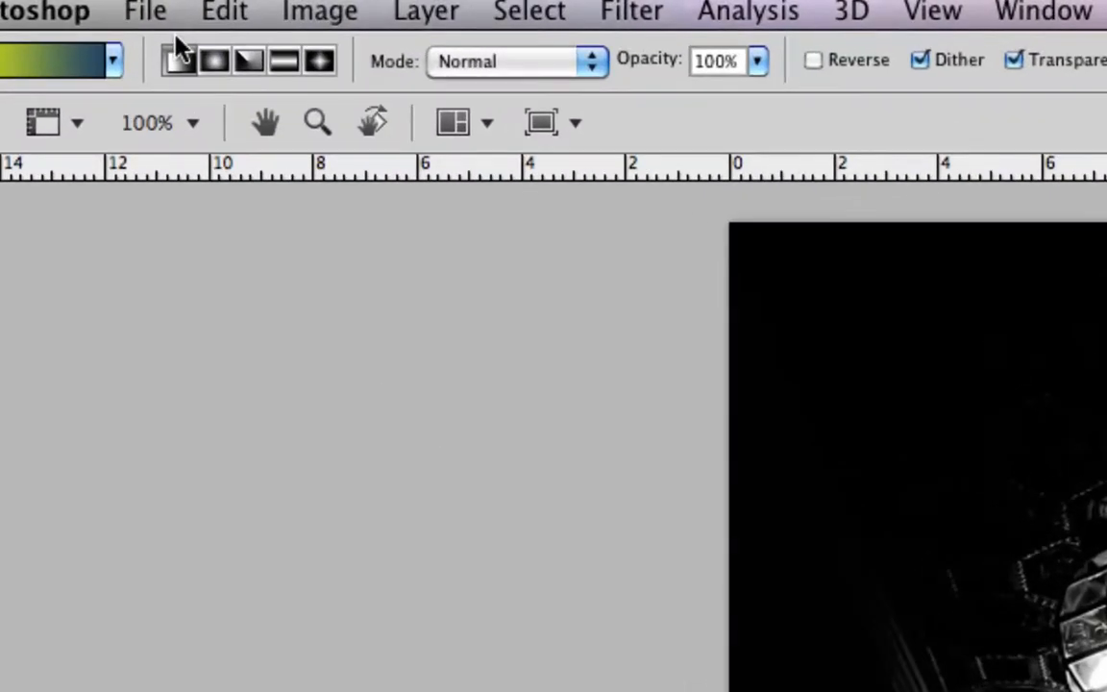
# Draw a radial gradient on Layer 1 from the large upper lamp down to the small lamp, and set the layer's blend mode to Overlay
pyautogui.click(217, 62)
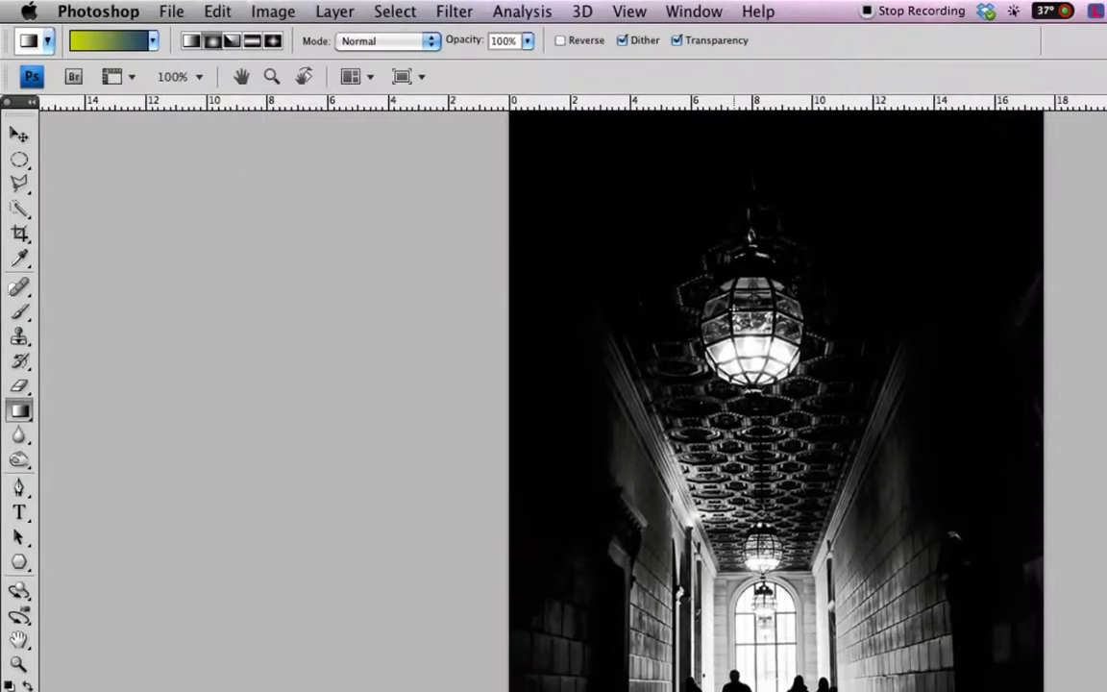
pyautogui.scroll(-10, 733, 310)
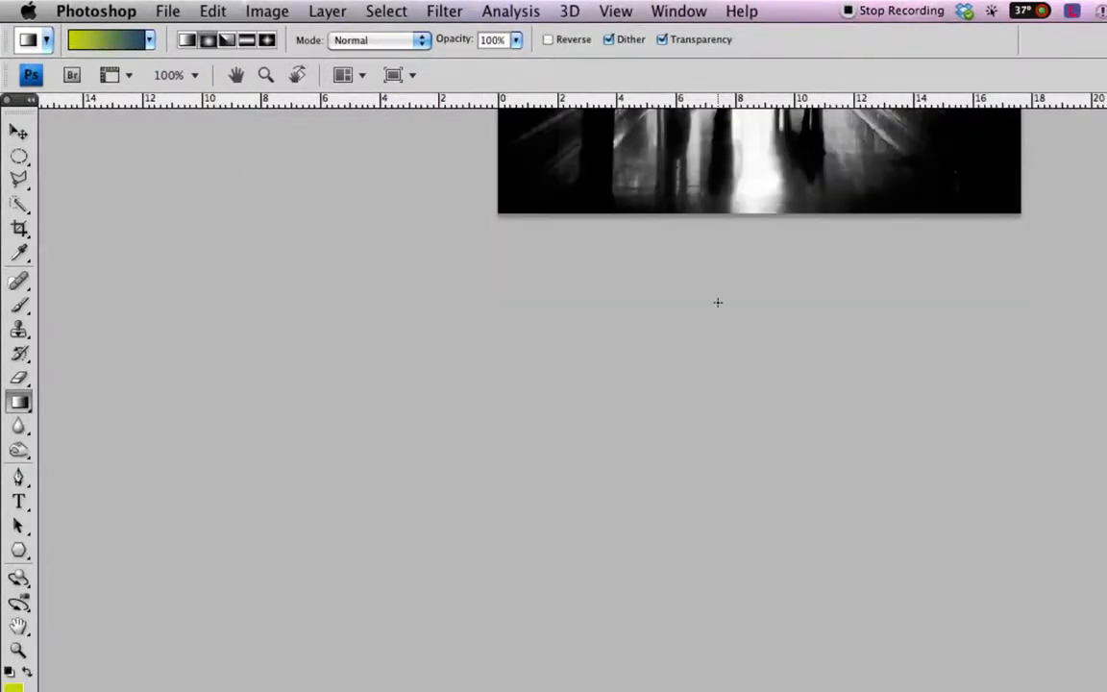
pyautogui.press('z')
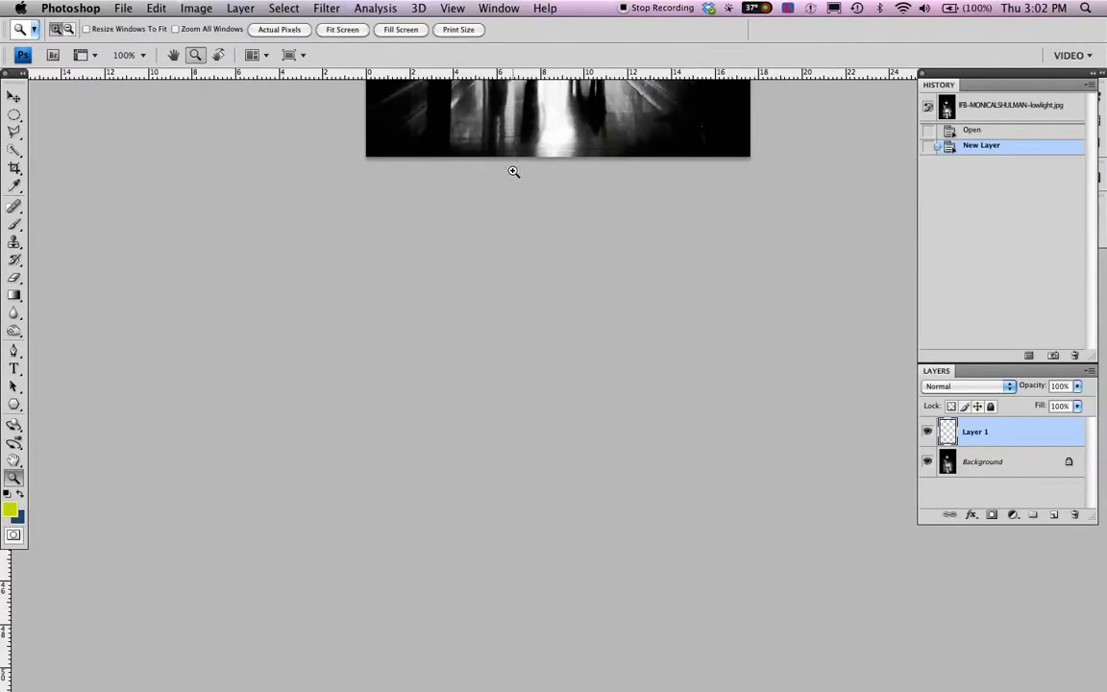
pyautogui.click(346, 29)
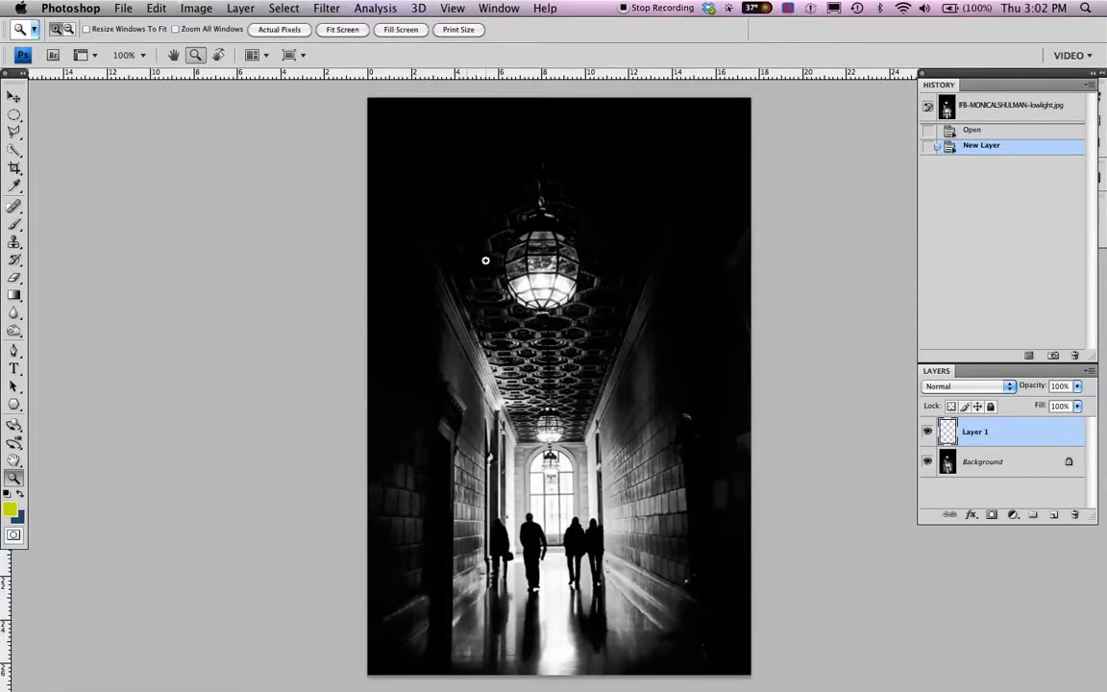
pyautogui.press('g')
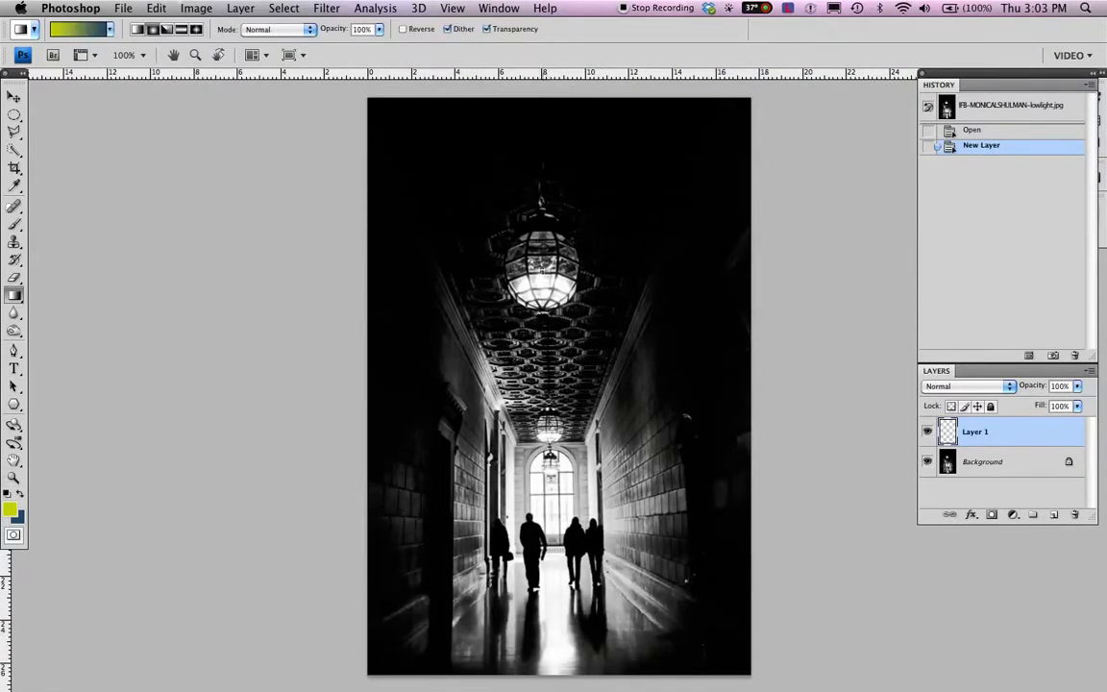
pyautogui.moveTo(543, 272); pyautogui.dragTo(543, 429)
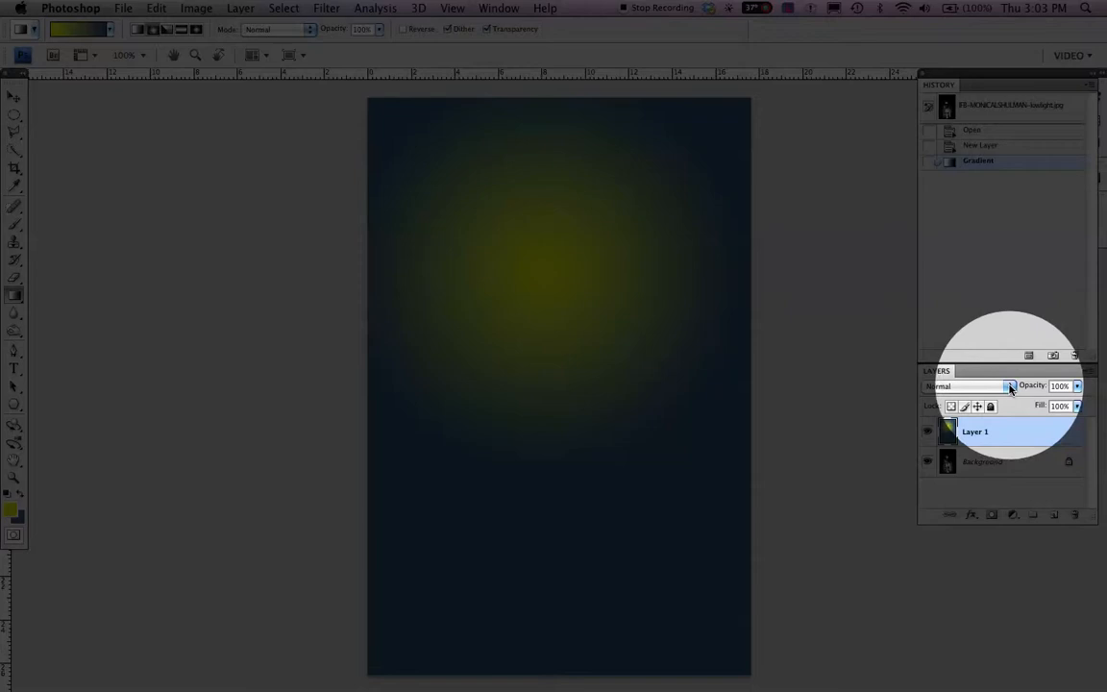
pyautogui.click(1010, 387)
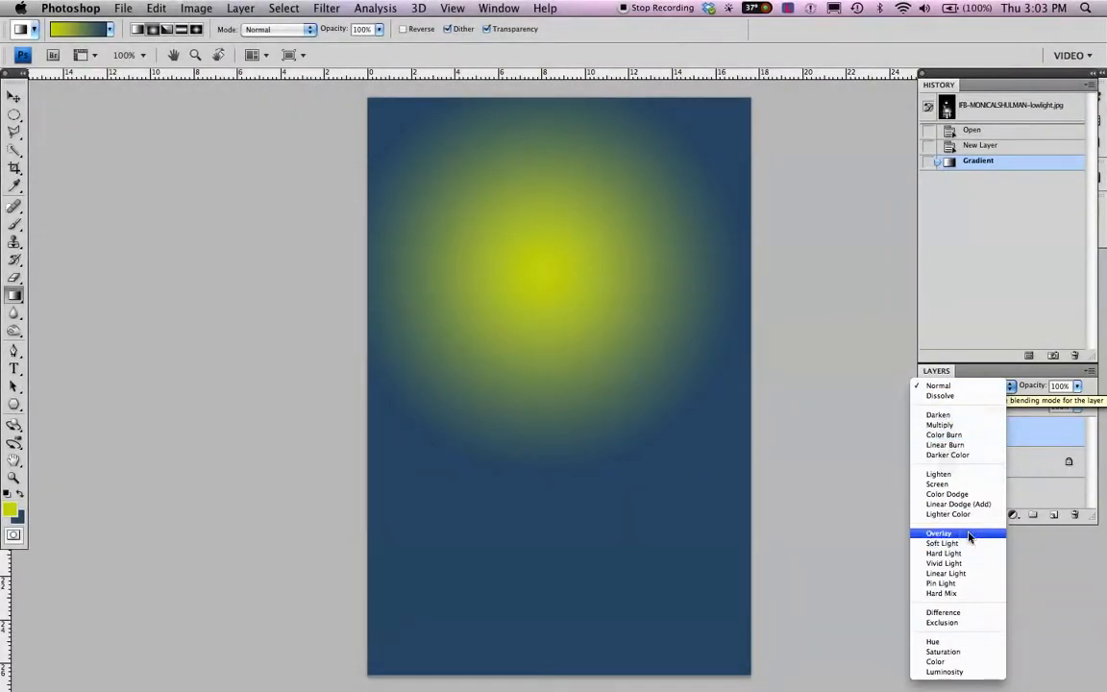
pyautogui.click(968, 533)
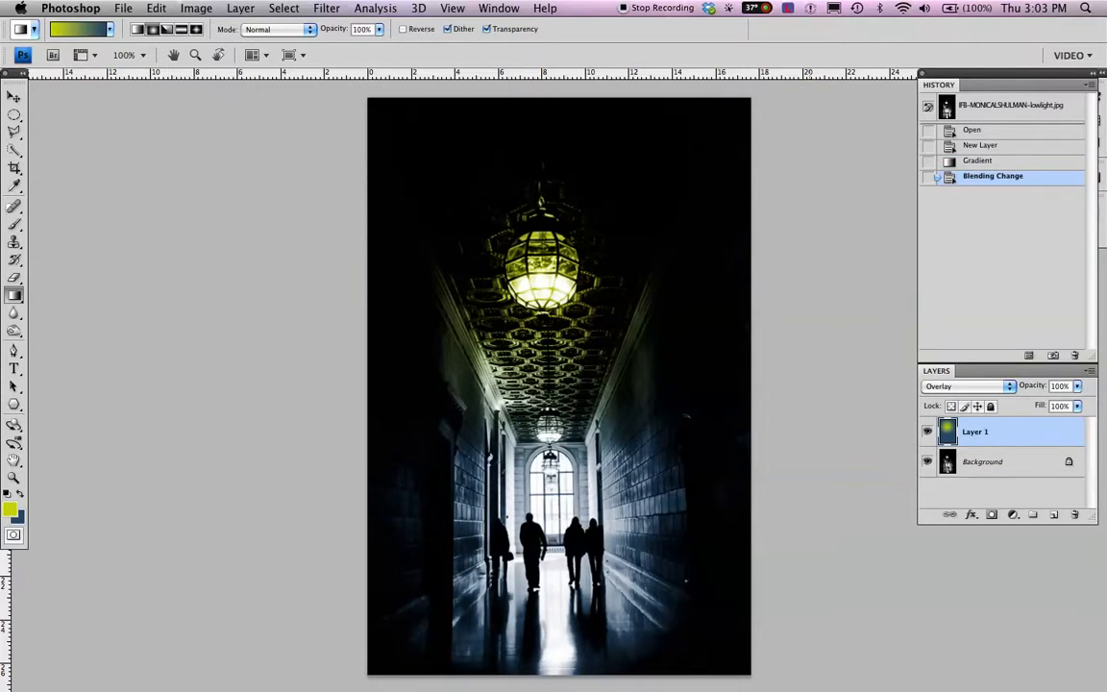
# Set Layer 1's blend mode back to Normal and lower its opacity to 44%
pyautogui.click(971, 385)
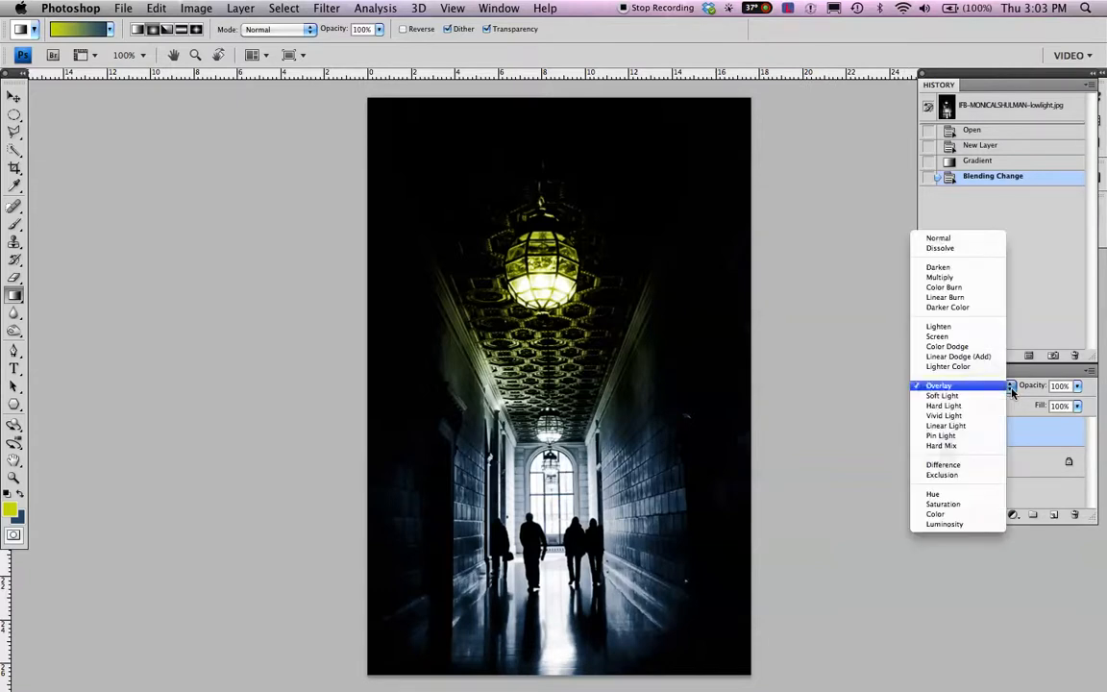
pyautogui.click(942, 243)
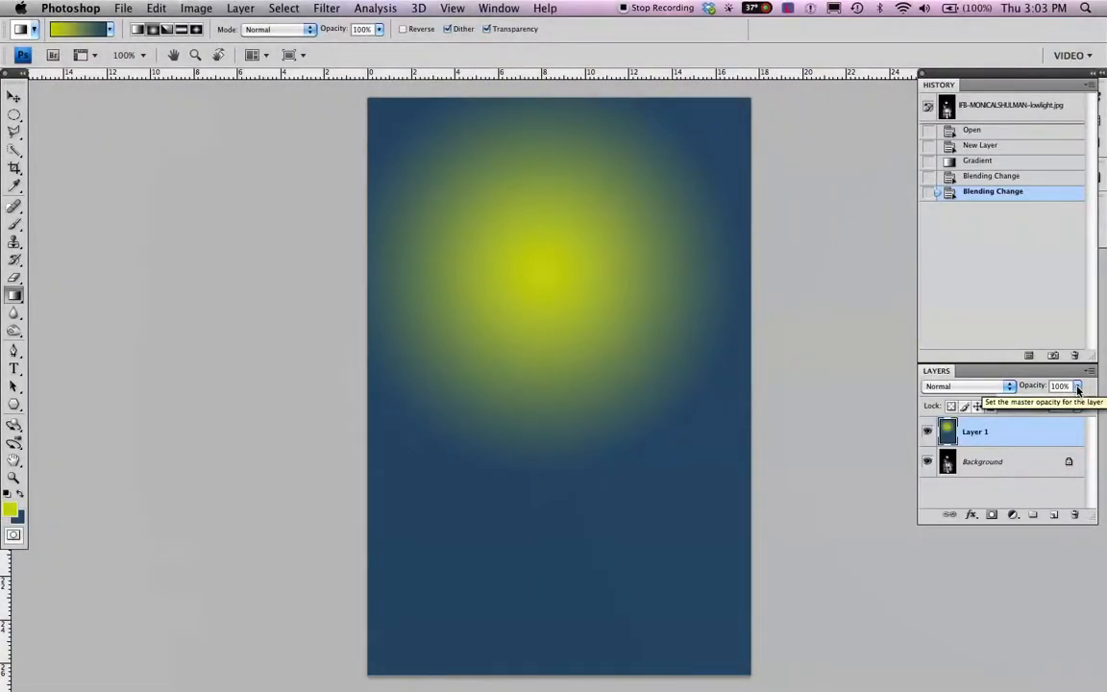
pyautogui.click(1077, 387)
pyautogui.moveTo(1081, 403); pyautogui.dragTo(1037, 405)
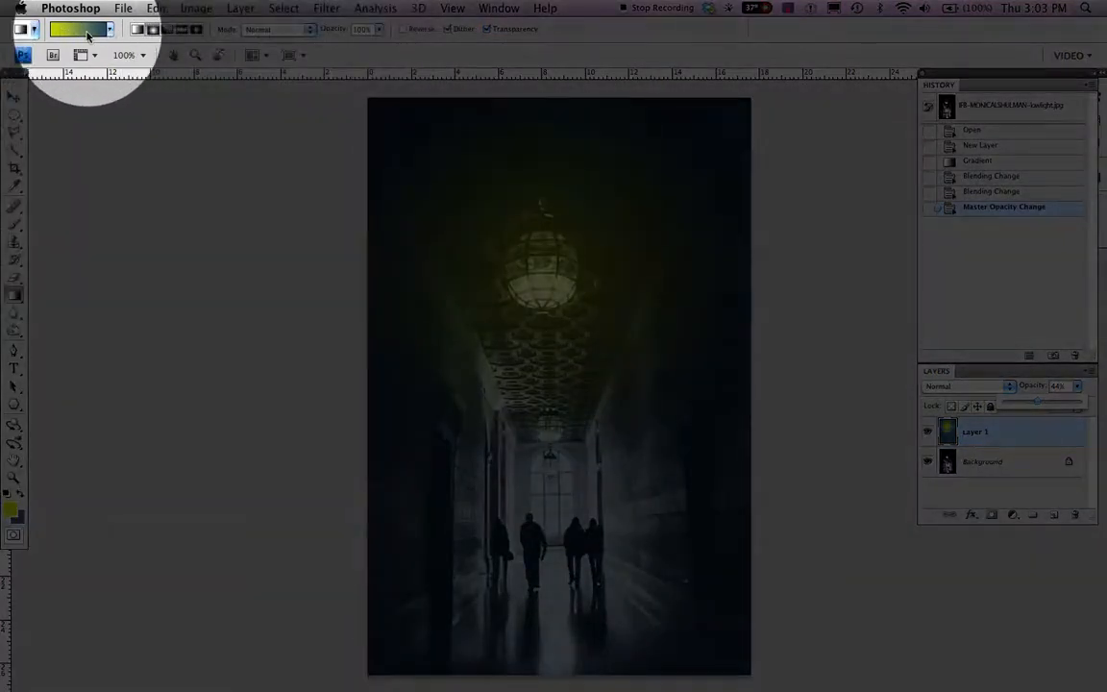
# Add yellow-green radial glows over the small lower lamp and the arched window on Layer 1, using the foreground-to-transparent gradient preset
pyautogui.click(110, 30)
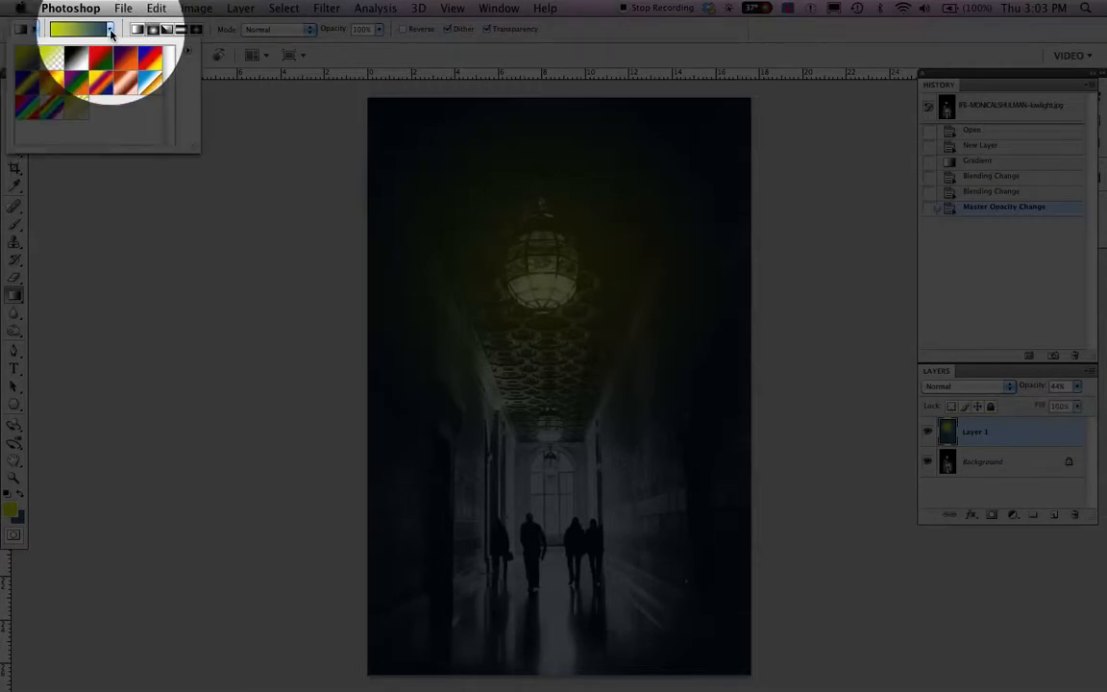
pyautogui.click(53, 61)
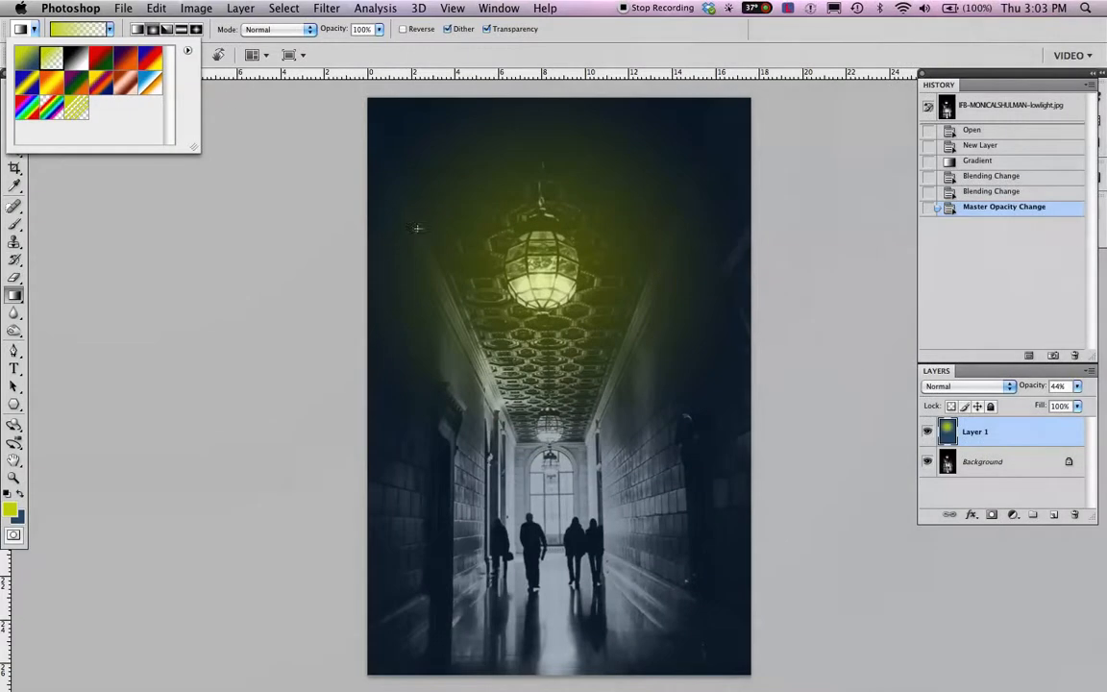
pyautogui.click(112, 31)
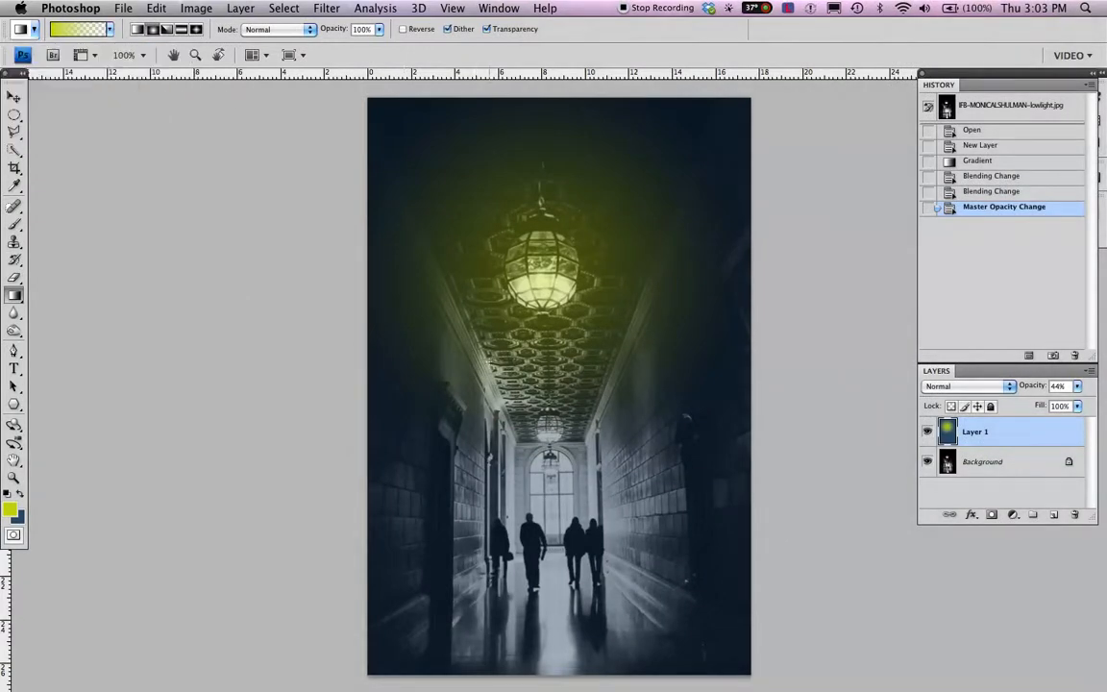
pyautogui.moveTo(491, 385); pyautogui.dragTo(515, 478)
pyautogui.moveTo(499, 428); pyautogui.dragTo(514, 468)
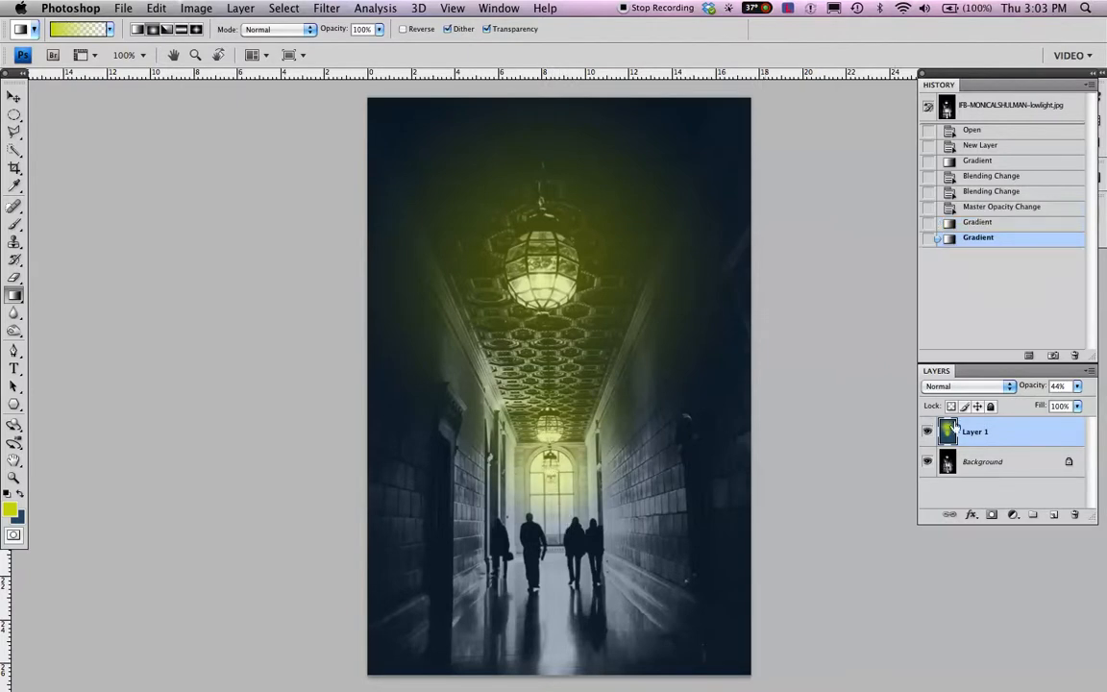
# Set Layer 1's opacity to 100% and its blend mode to Overlay
pyautogui.click(1077, 385)
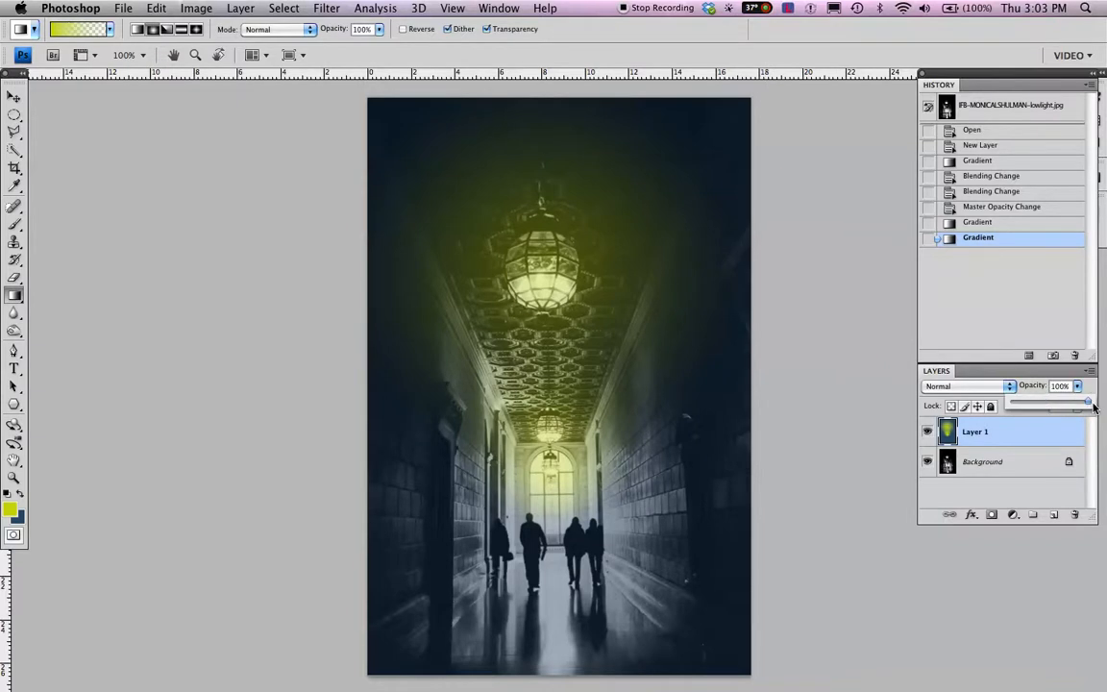
pyautogui.moveTo(1081, 403); pyautogui.dragTo(1092, 402)
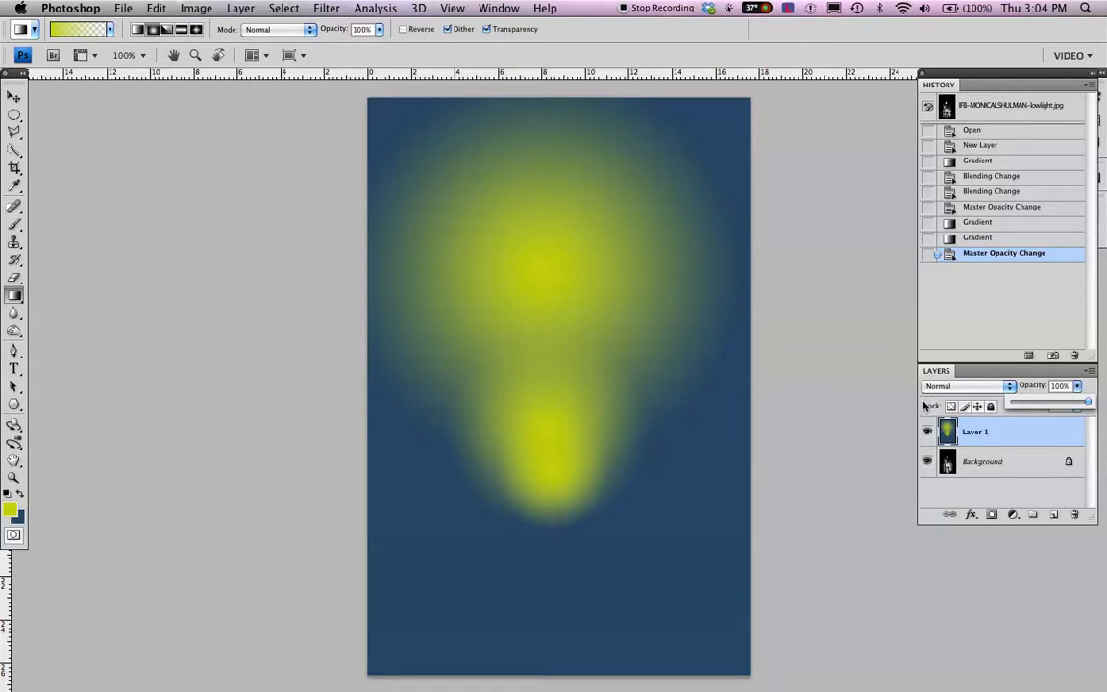
pyautogui.click(961, 385)
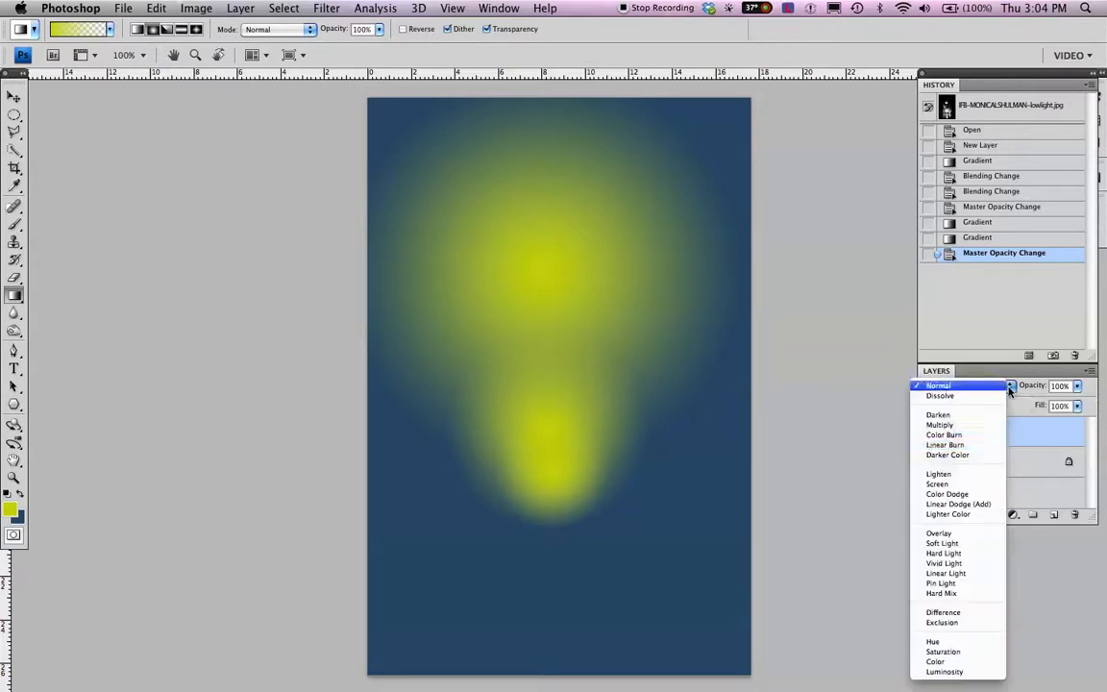
pyautogui.click(957, 534)
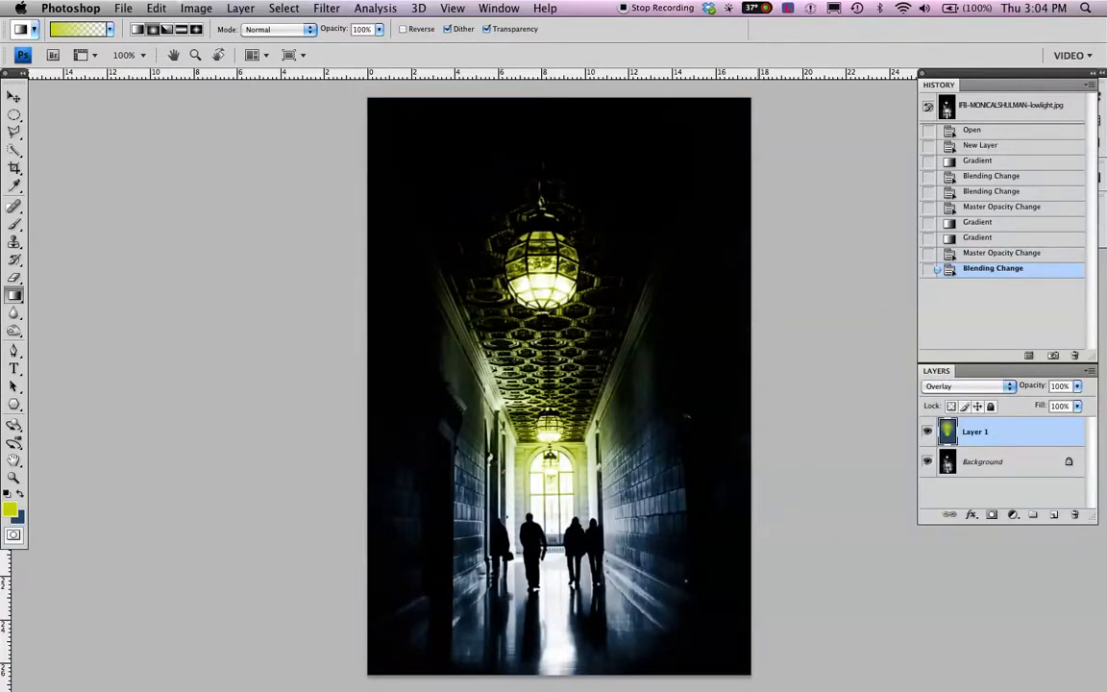